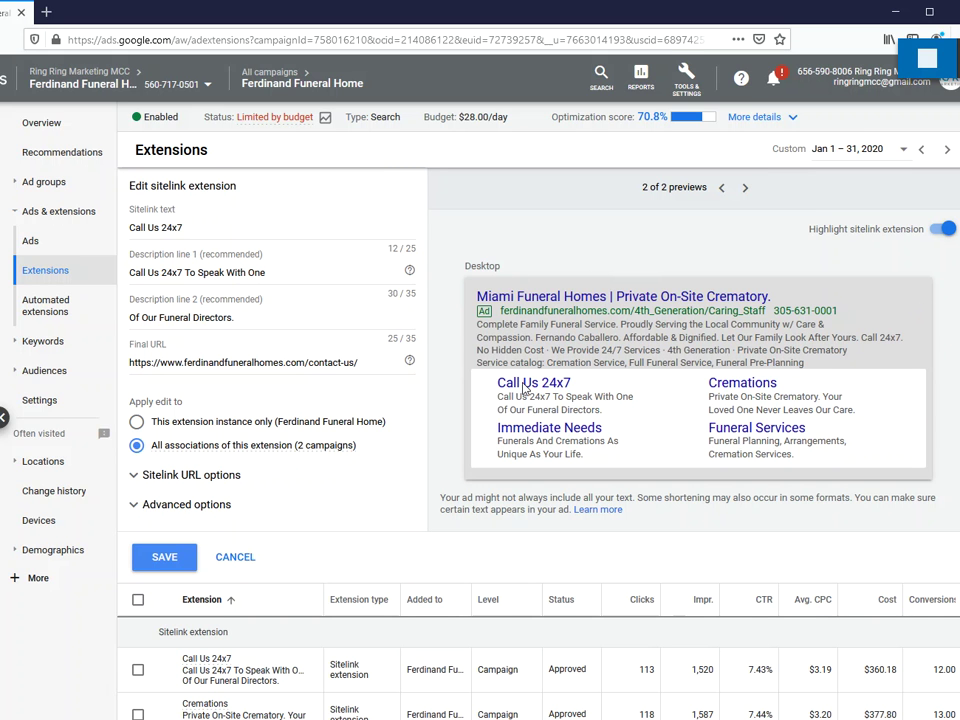
# - Review the Call Us 24x7 sitelink's text and desktop ad preview, closing the sitelink editor without saving
pyautogui.click(155, 228)
pyautogui.hotkey('ctrl', 'a')
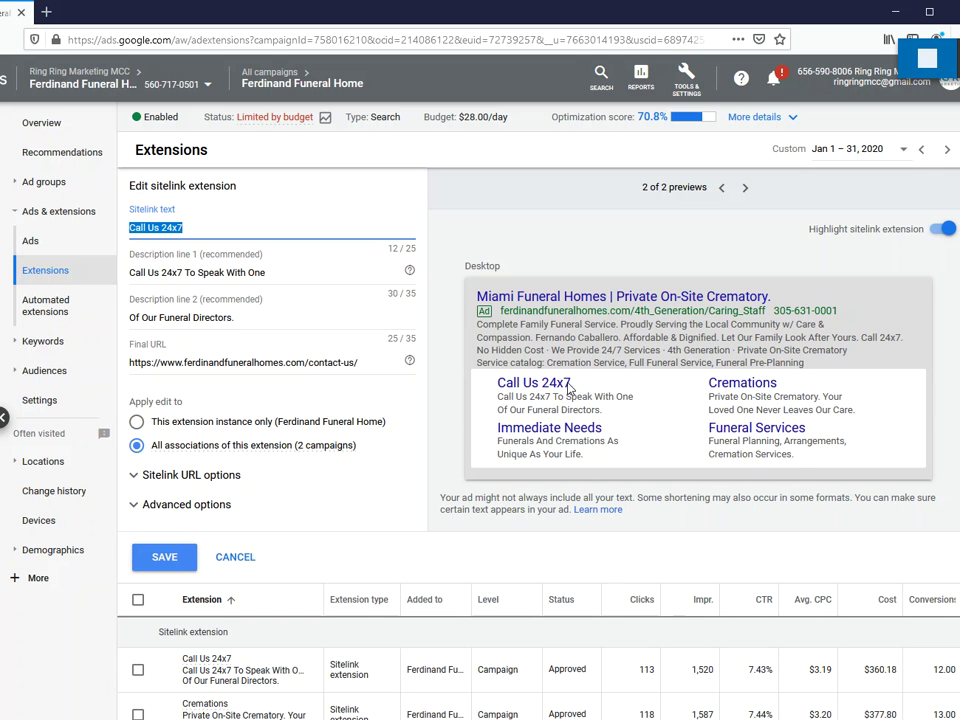
pyautogui.click(196, 239)
pyautogui.doubleClick(171, 228)
pyautogui.scroll(-2, 510, 460)
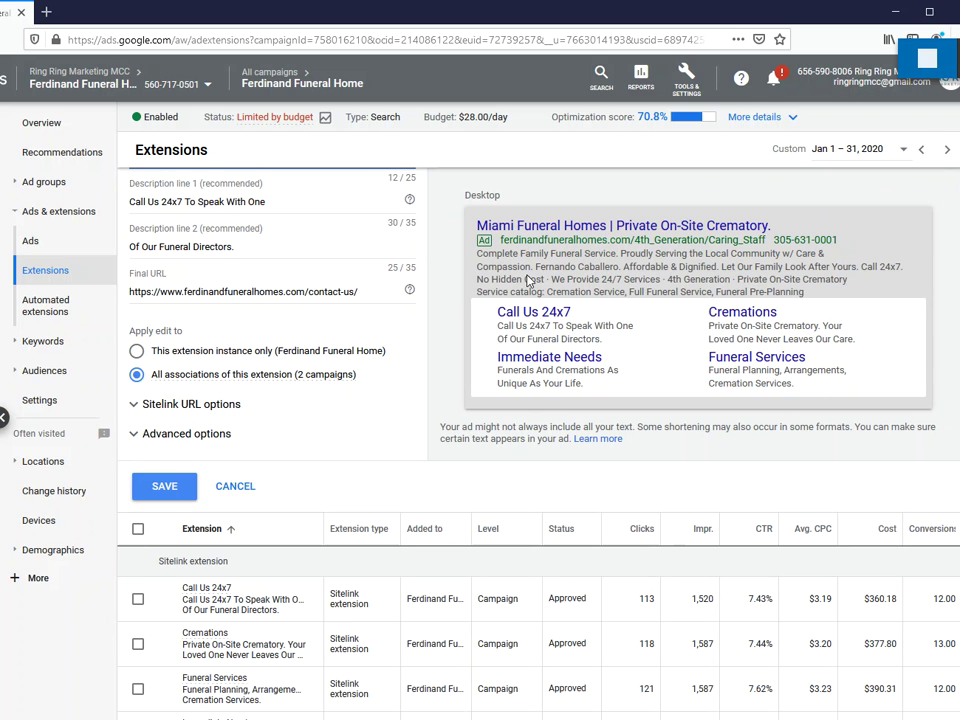
pyautogui.scroll(2, 508, 276)
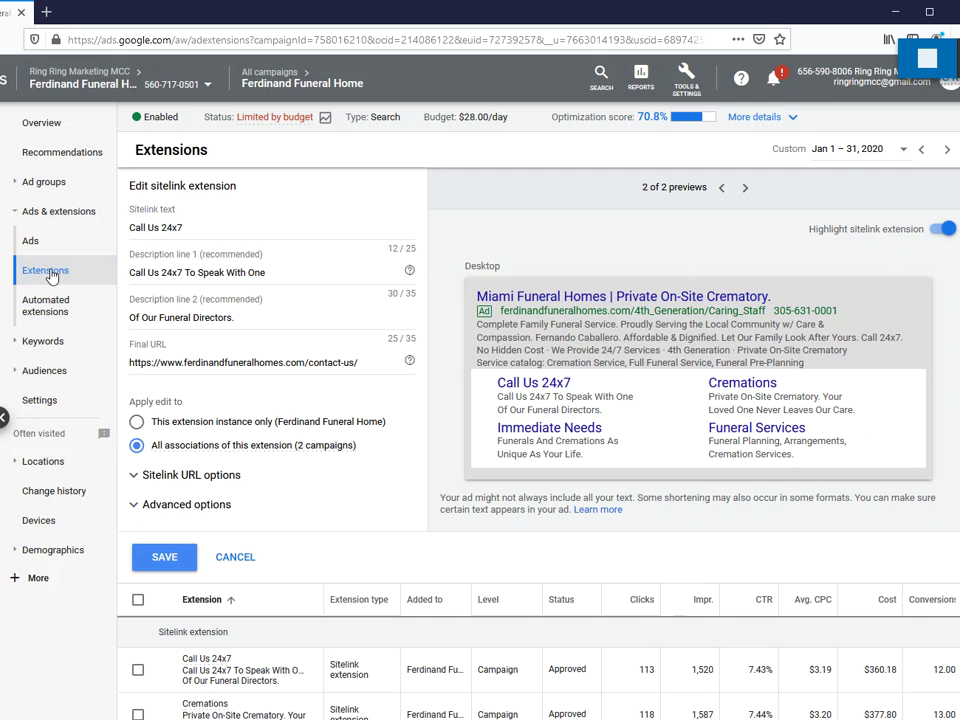
pyautogui.click(181, 402)
pyautogui.click(237, 557)
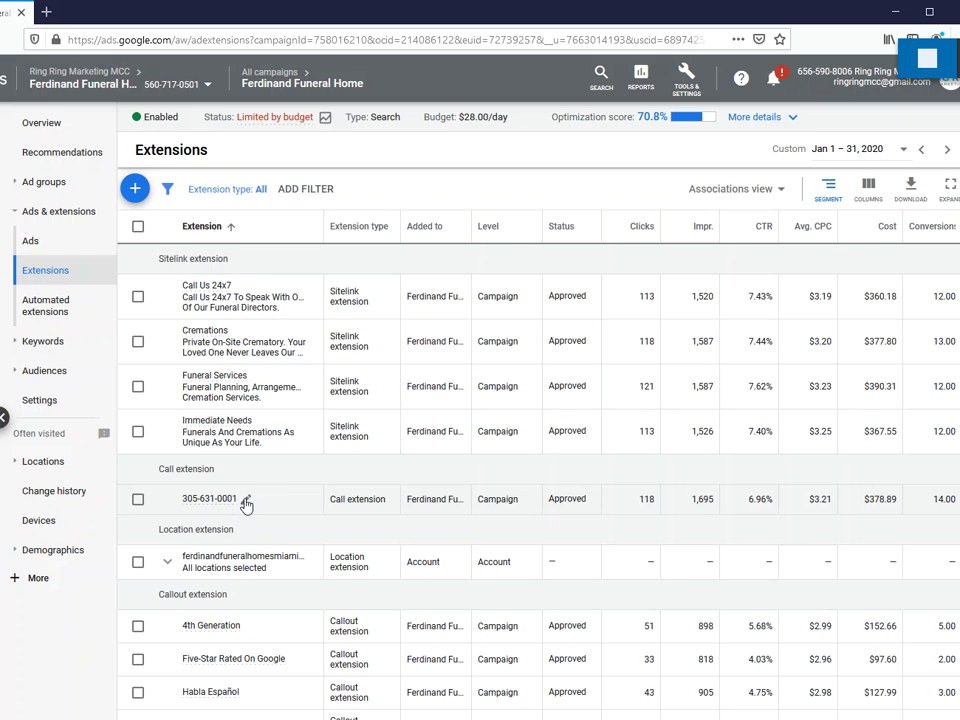
# - Open the call extension in the full editor, compare its mobile and desktop ad previews, and close it without saving
pyautogui.click(244, 498)
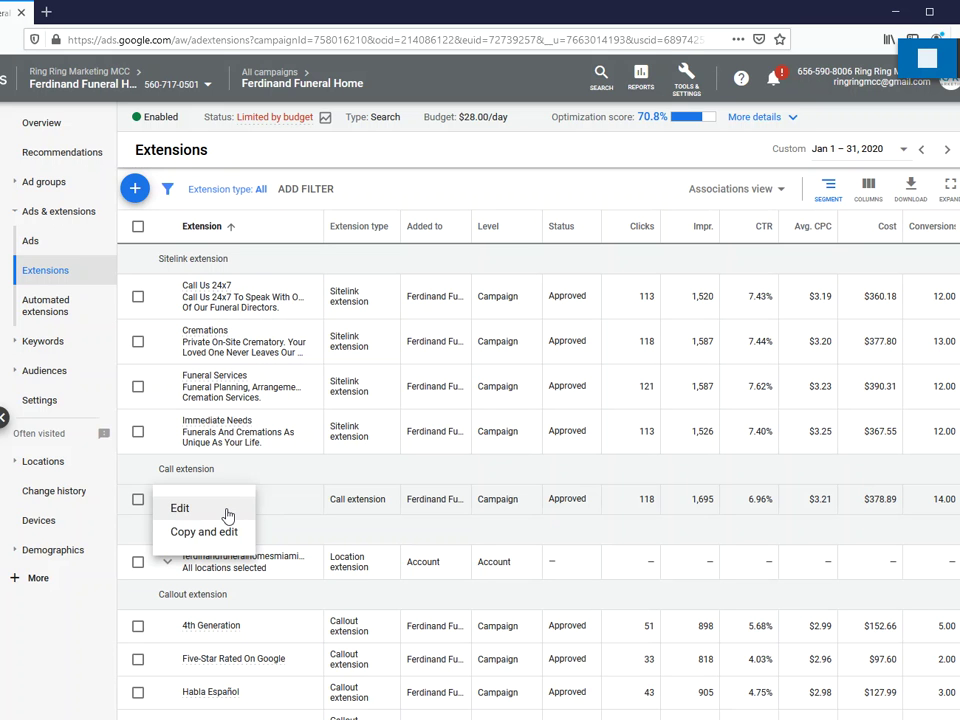
pyautogui.click(227, 512)
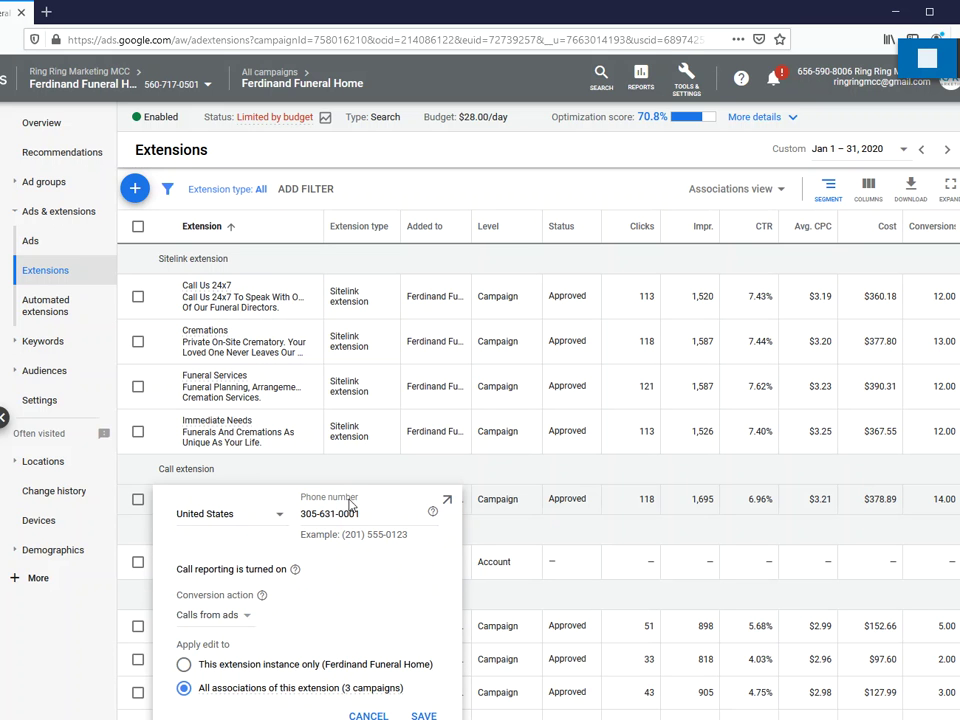
pyautogui.click(446, 500)
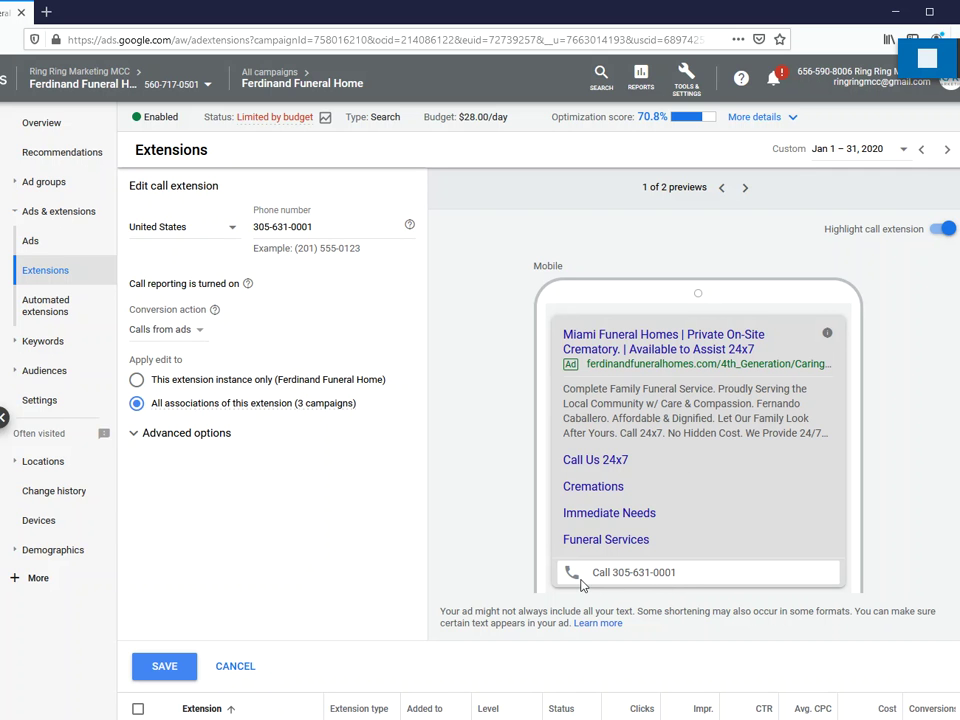
pyautogui.click(745, 188)
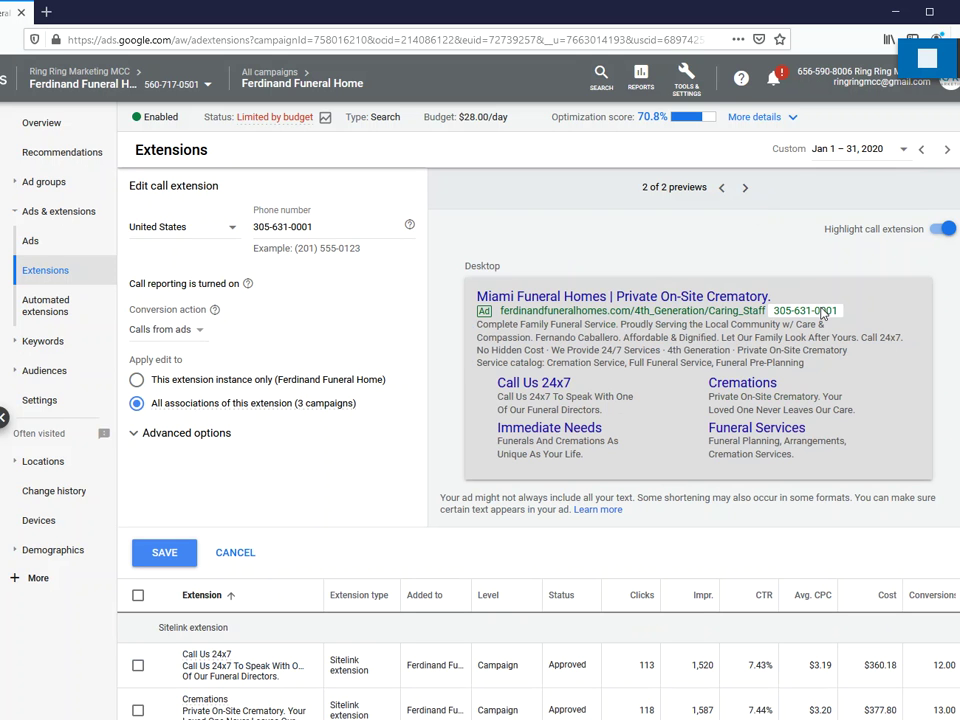
pyautogui.click(721, 188)
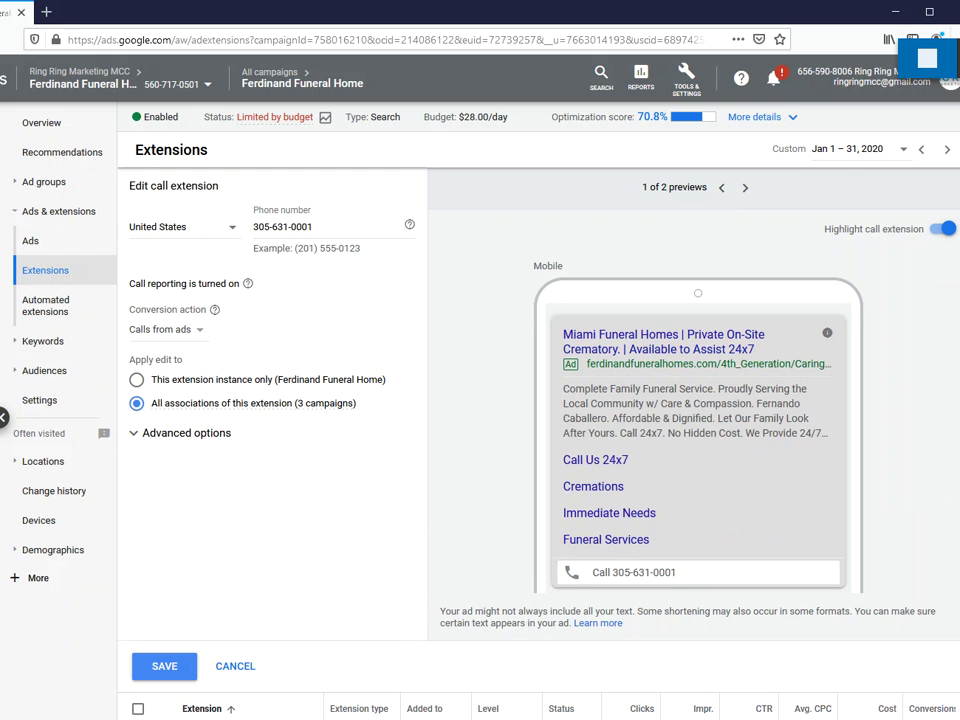
pyautogui.click(237, 666)
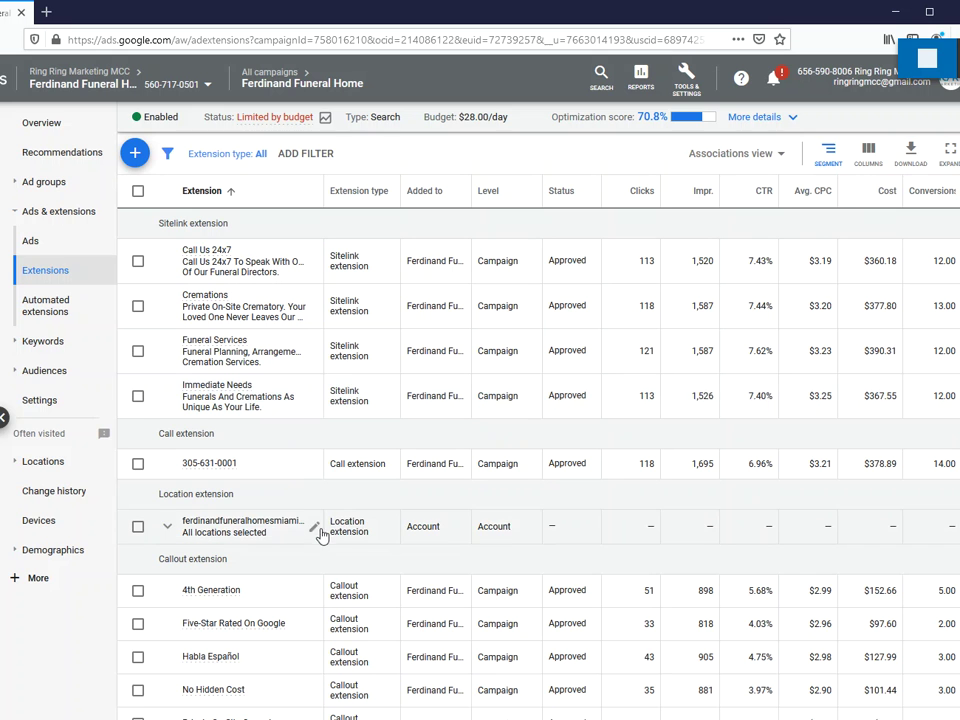
# - Inspect the location extension's synced business details and close its dialog without changes
pyautogui.click(315, 528)
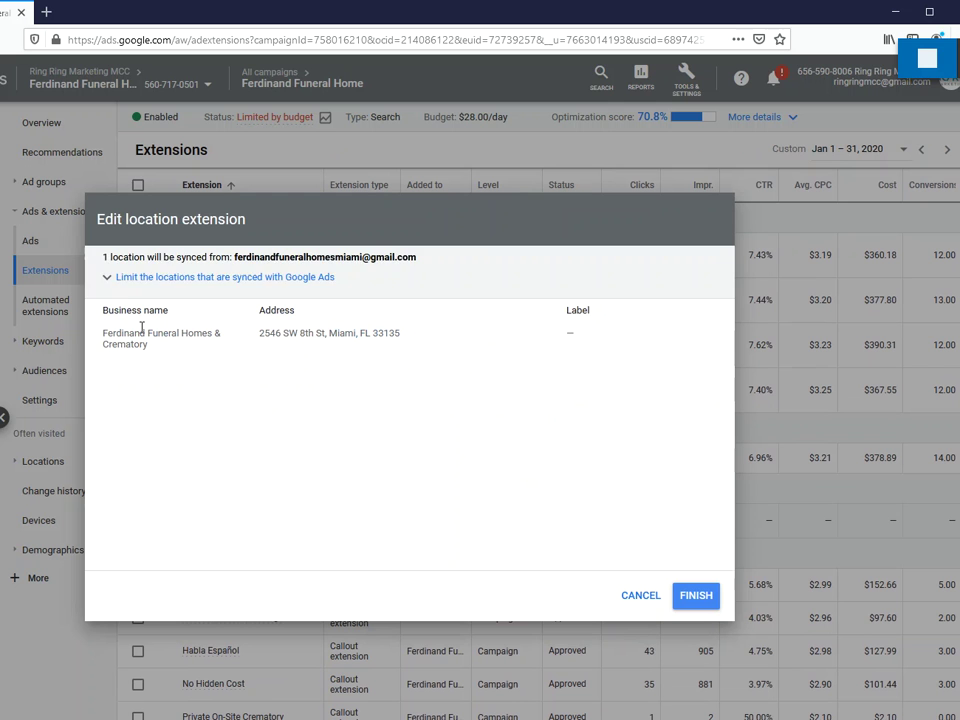
pyautogui.click(640, 596)
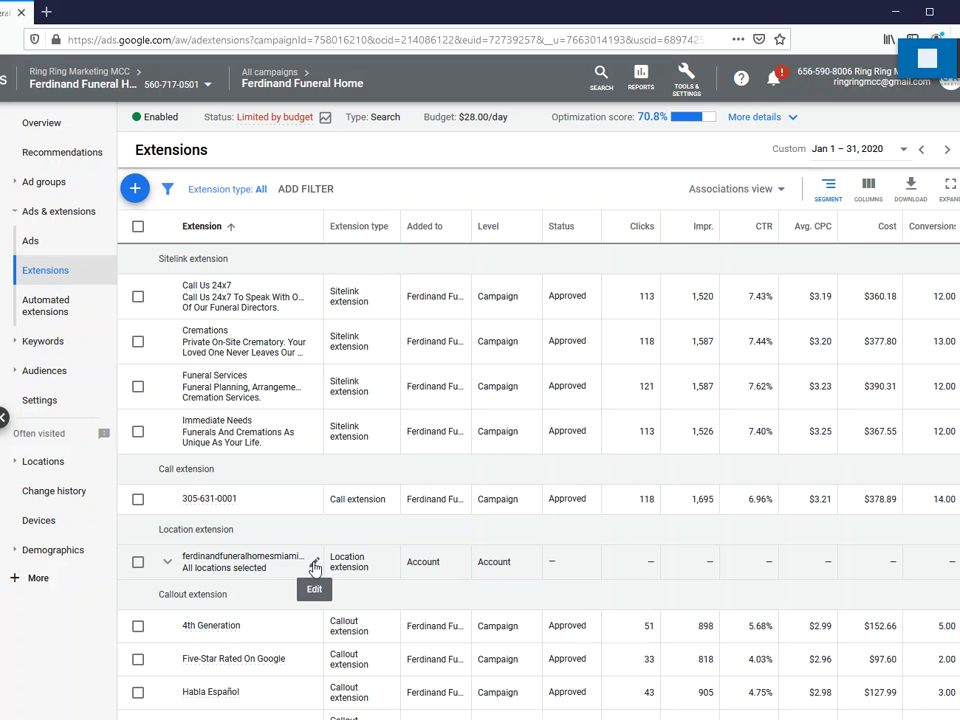
pyautogui.click(314, 566)
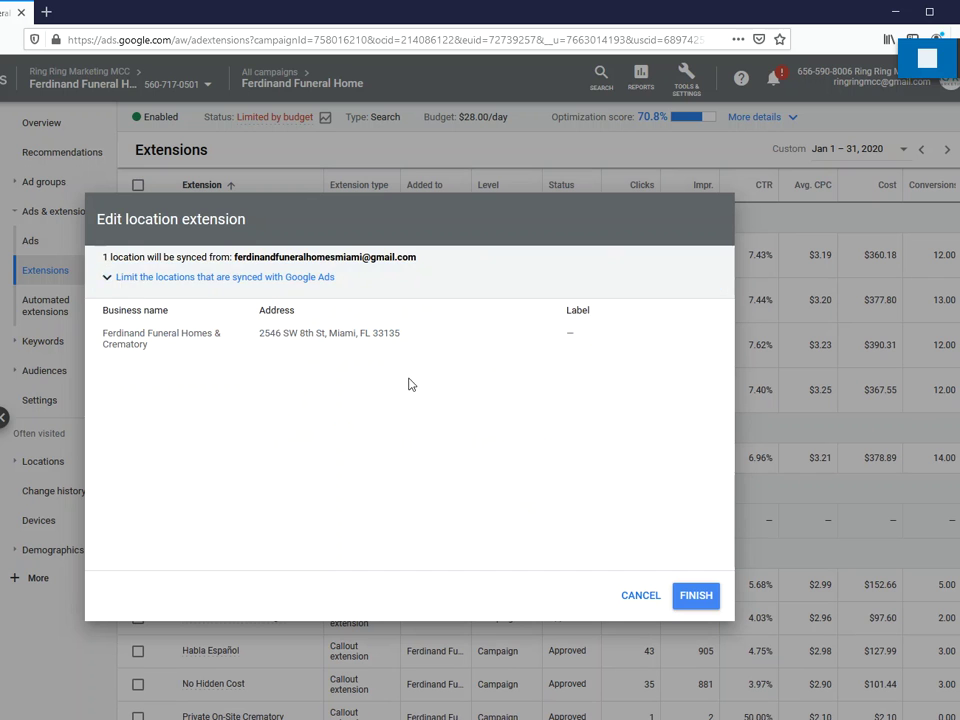
pyautogui.click(641, 595)
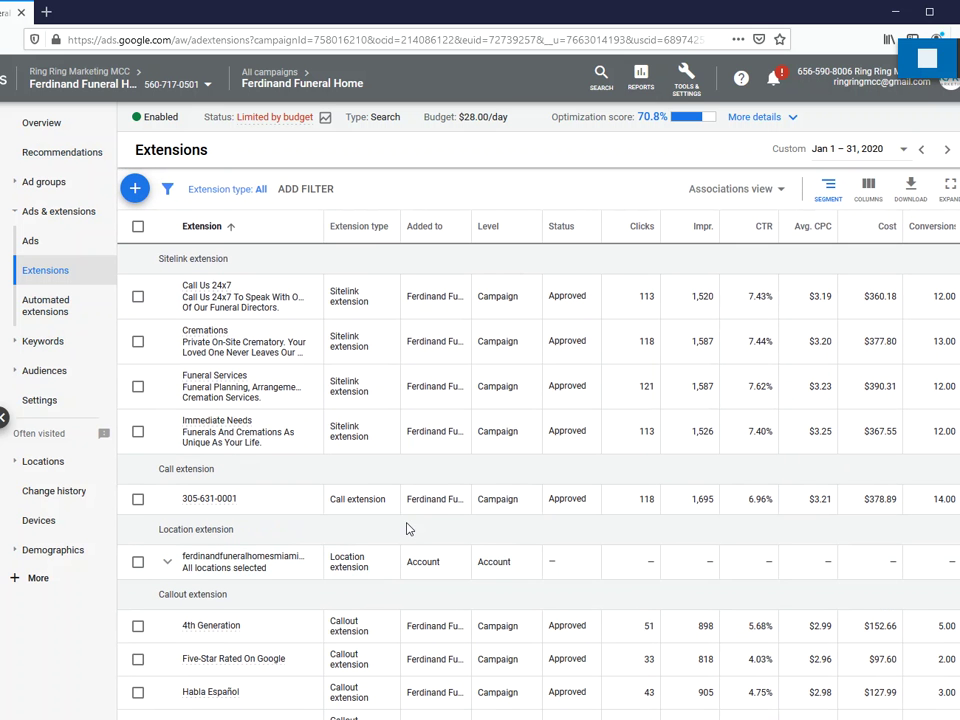
# - Open the 4th Generation callout extension in the full editor and compare its mobile ad preview with the listed callouts
pyautogui.scroll(-3, 432, 539)
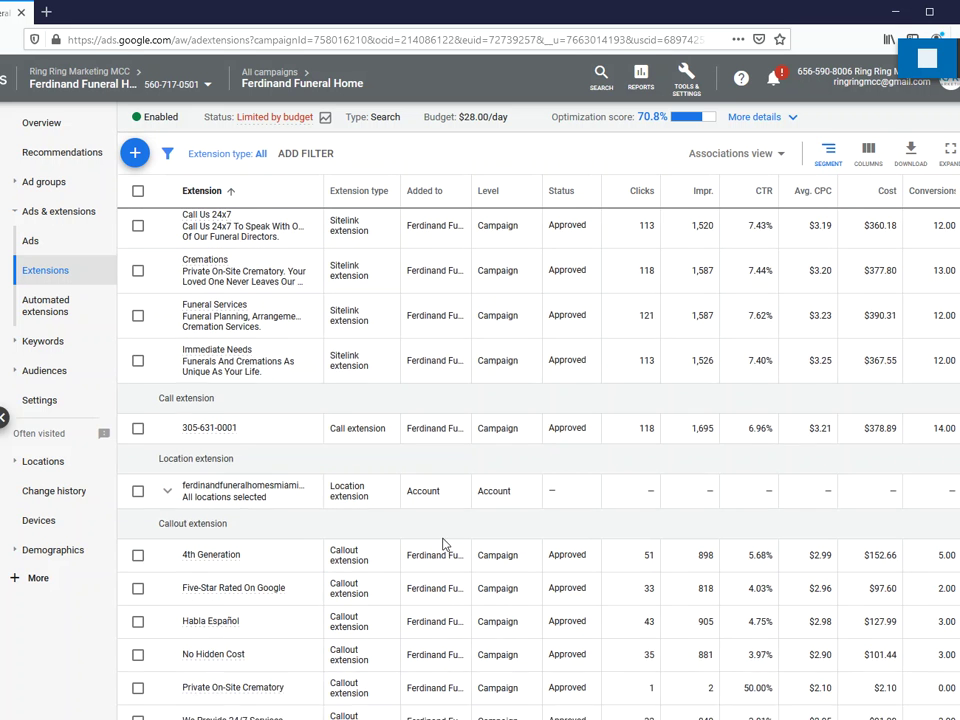
pyautogui.click(251, 487)
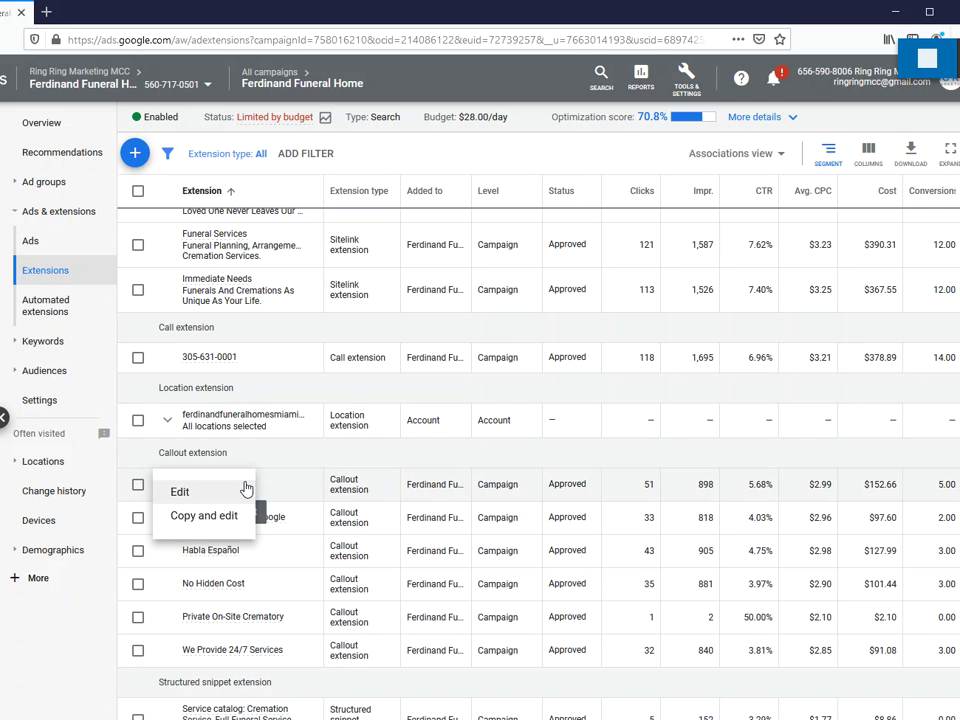
pyautogui.click(219, 494)
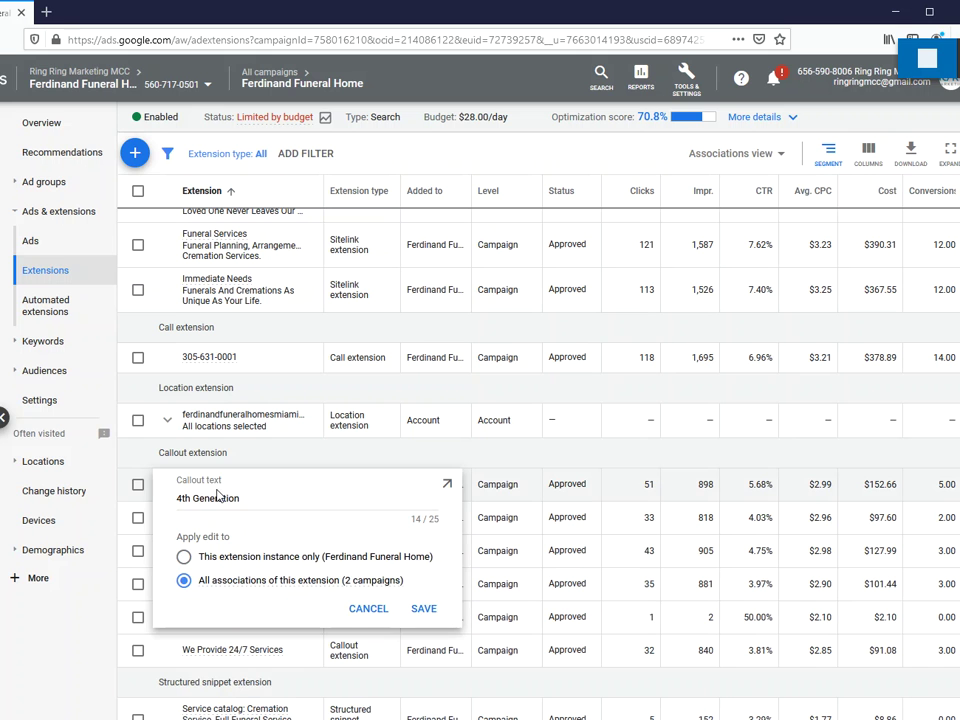
pyautogui.click(446, 486)
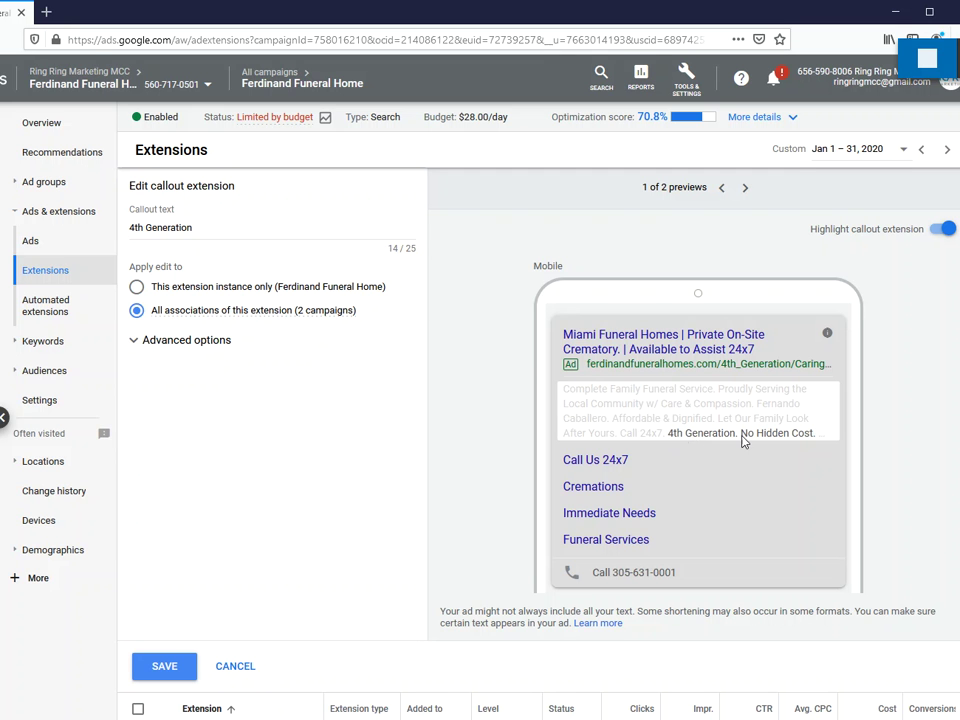
pyautogui.scroll(-5, 712, 418)
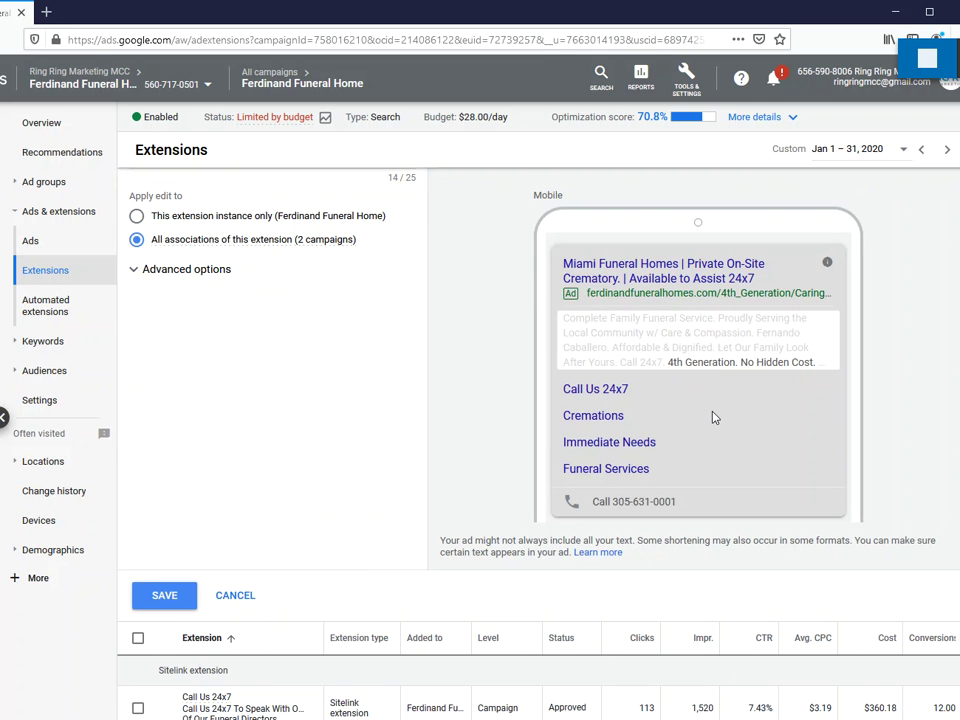
pyautogui.scroll(-6, 712, 418)
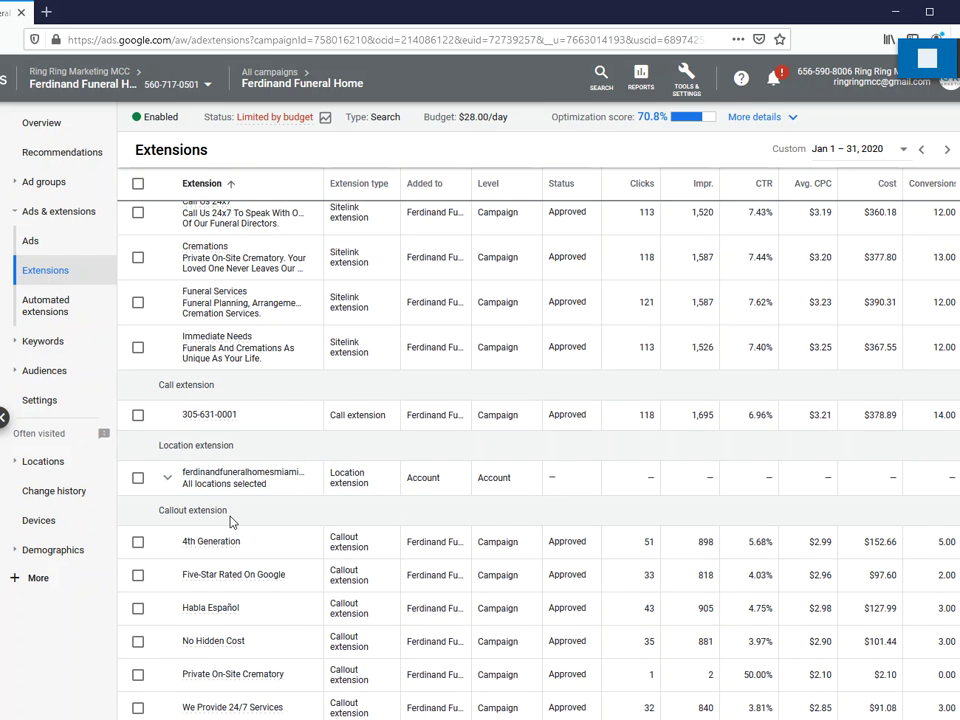
pyautogui.scroll(-1, 229, 520)
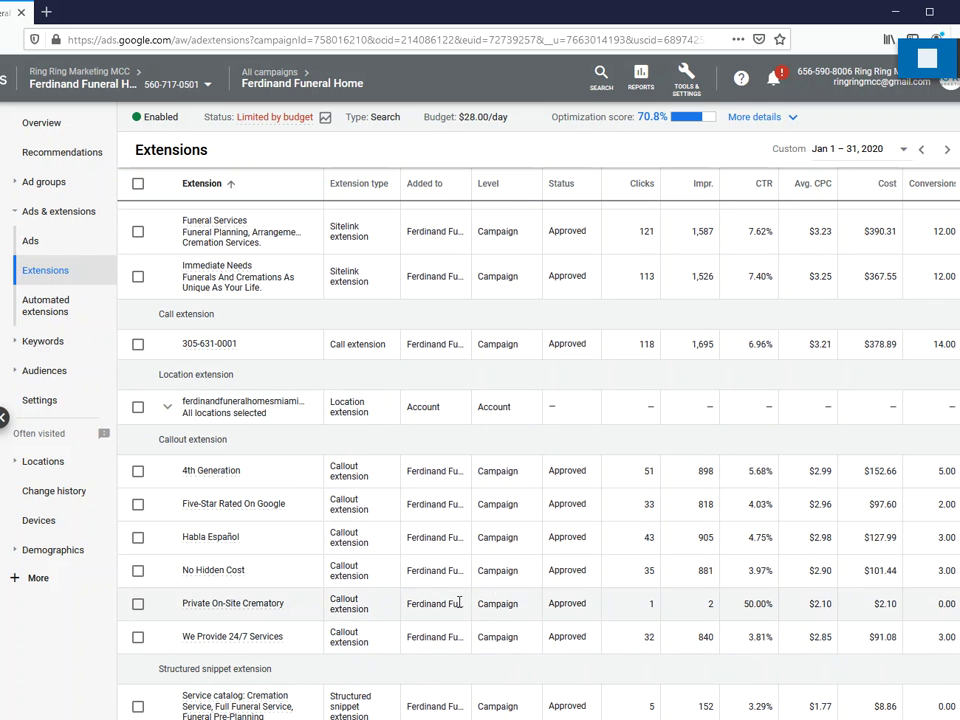
pyautogui.scroll(10, 437, 610)
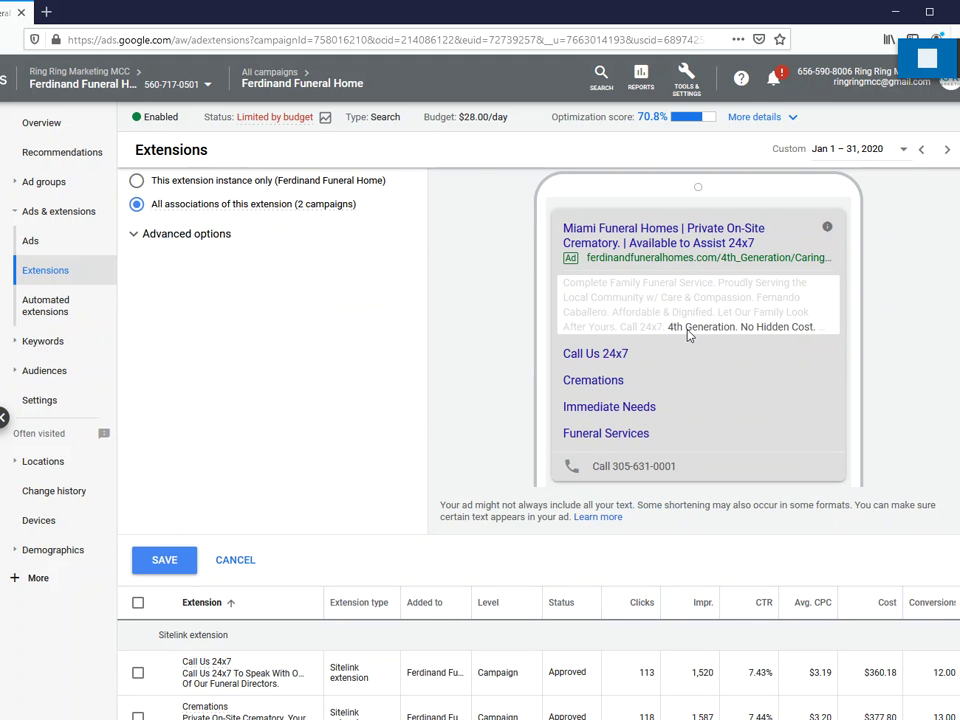
# - Move the reporting period to Feb 1 – 3, 2020, and check the callout's desktop preview before closing its editor without saving
pyautogui.click(946, 150)
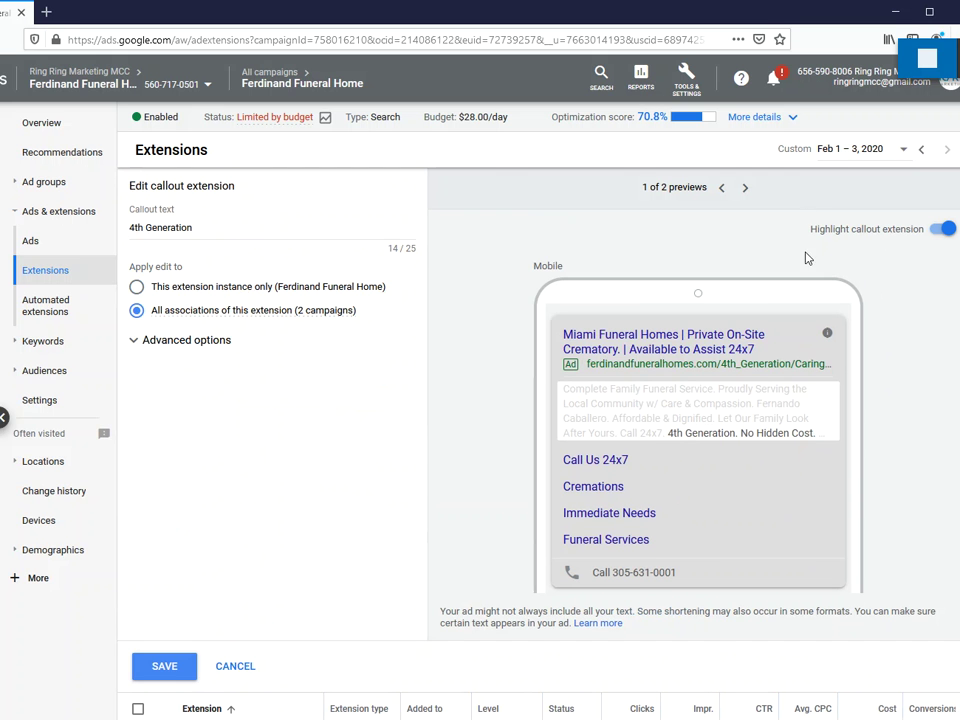
pyautogui.click(745, 189)
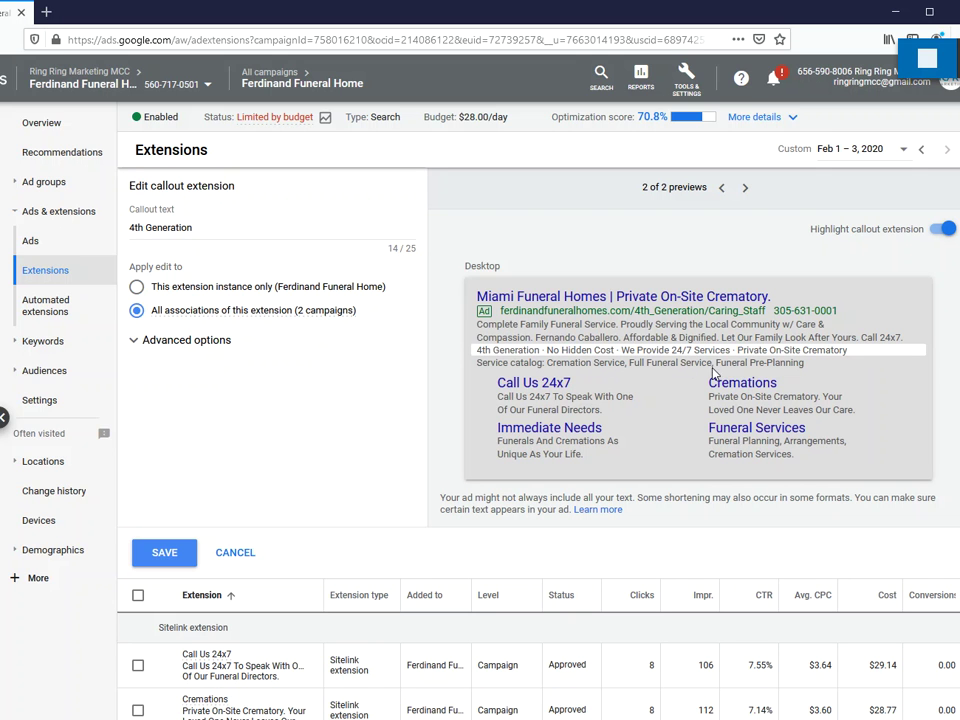
pyautogui.click(247, 552)
# - Look through the extensions table, including the callout, structured snippet and total rows
pyautogui.scroll(-3, 281, 493)
pyautogui.scroll(-2, 310, 502)
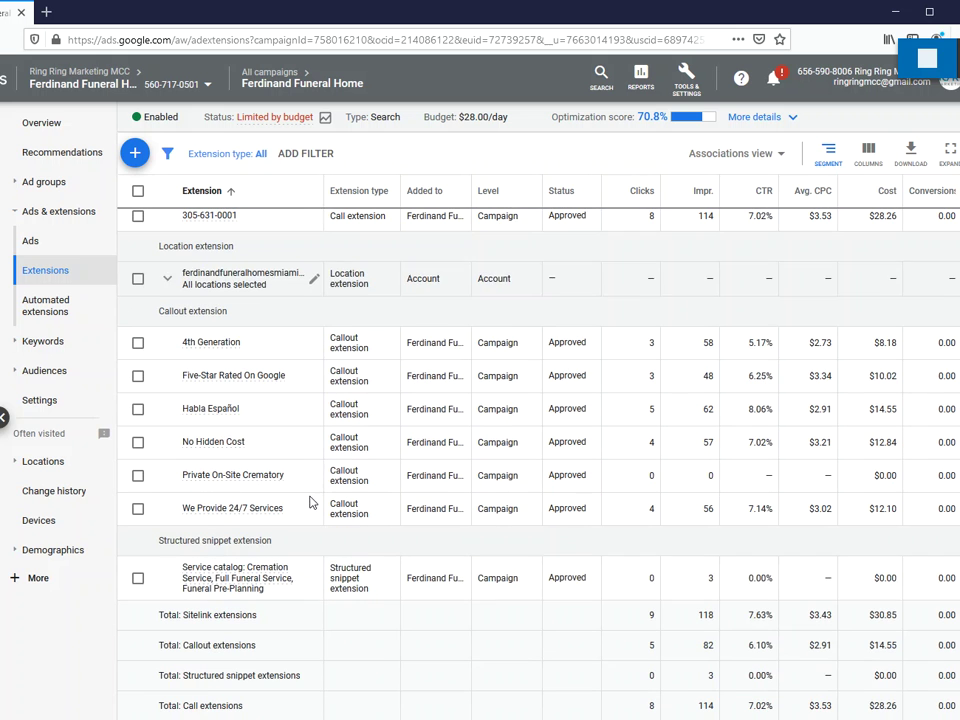
pyautogui.scroll(-1, 341, 572)
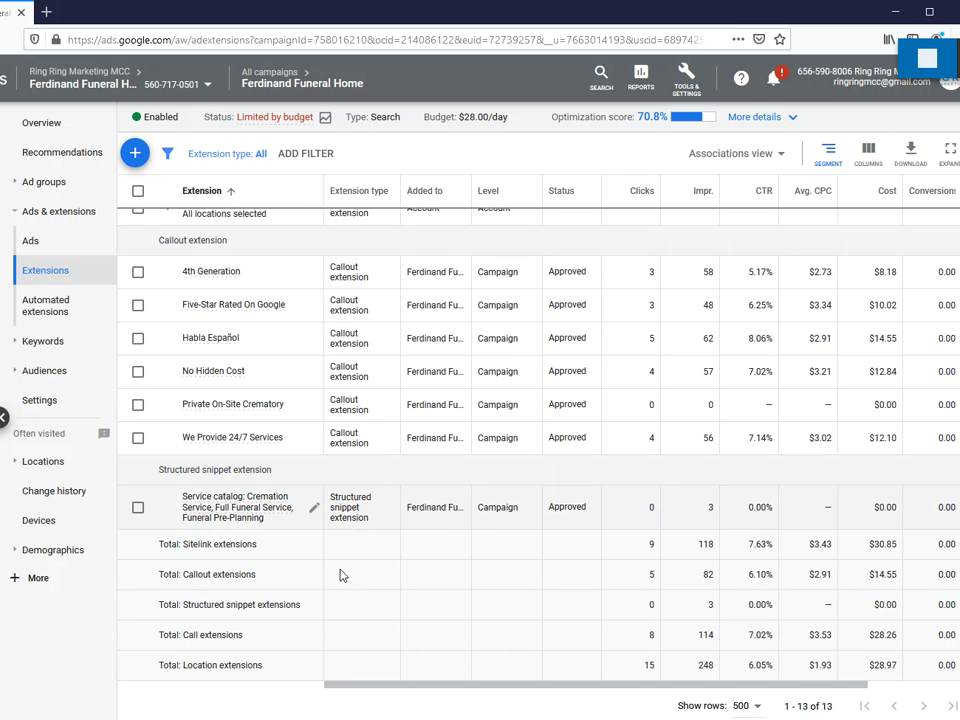
pyautogui.scroll(3, 283, 597)
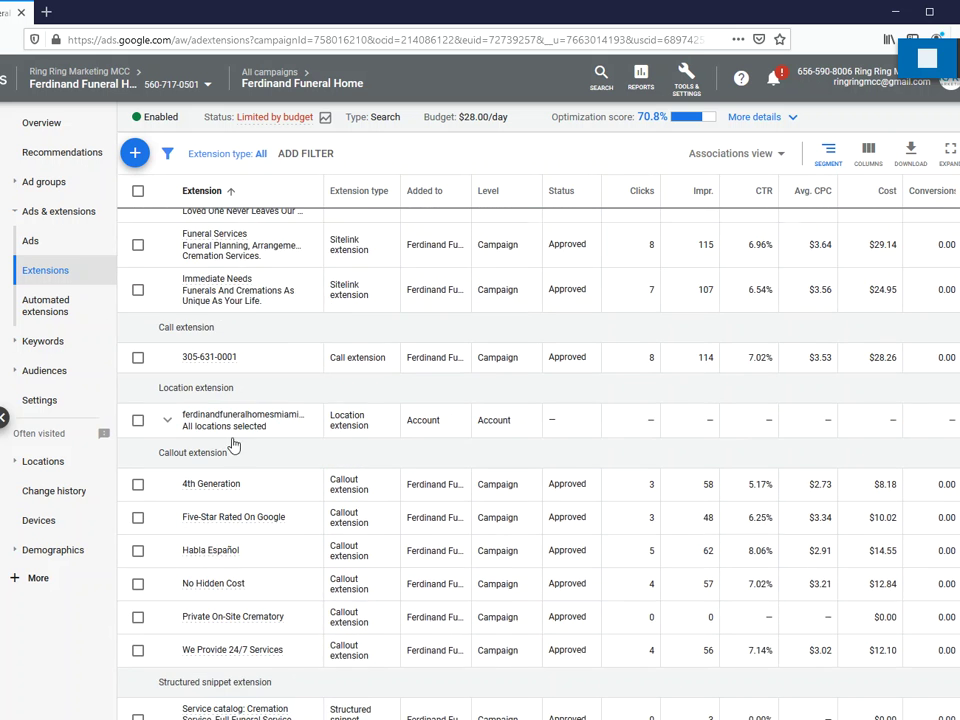
pyautogui.scroll(2, 254, 256)
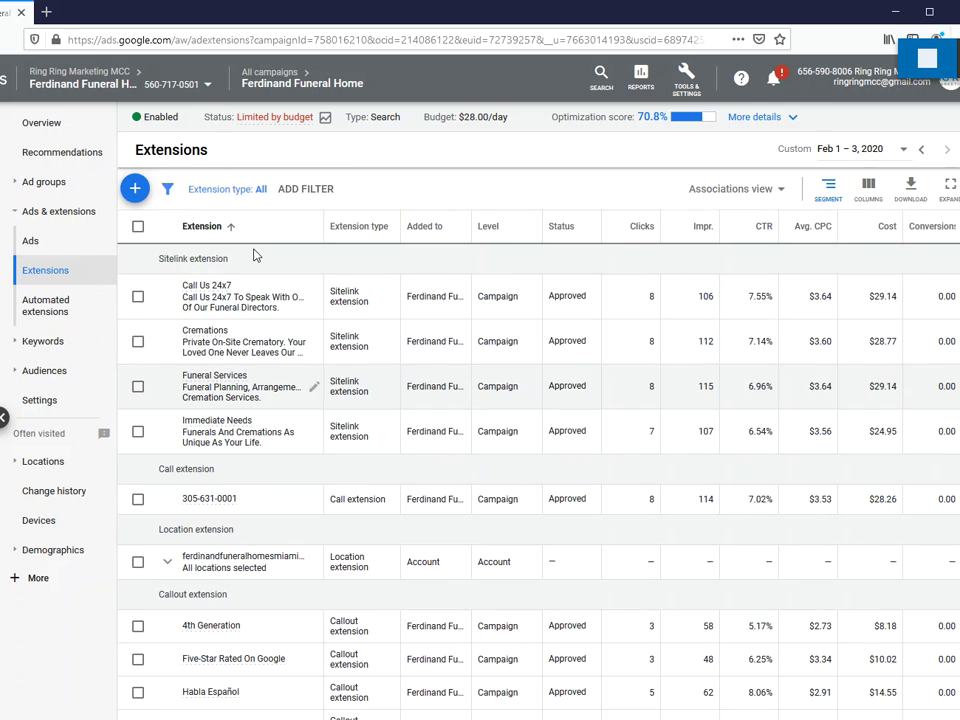
# - Examine all the choices offered by the extension type filter and close it without applying a change
pyautogui.click(252, 190)
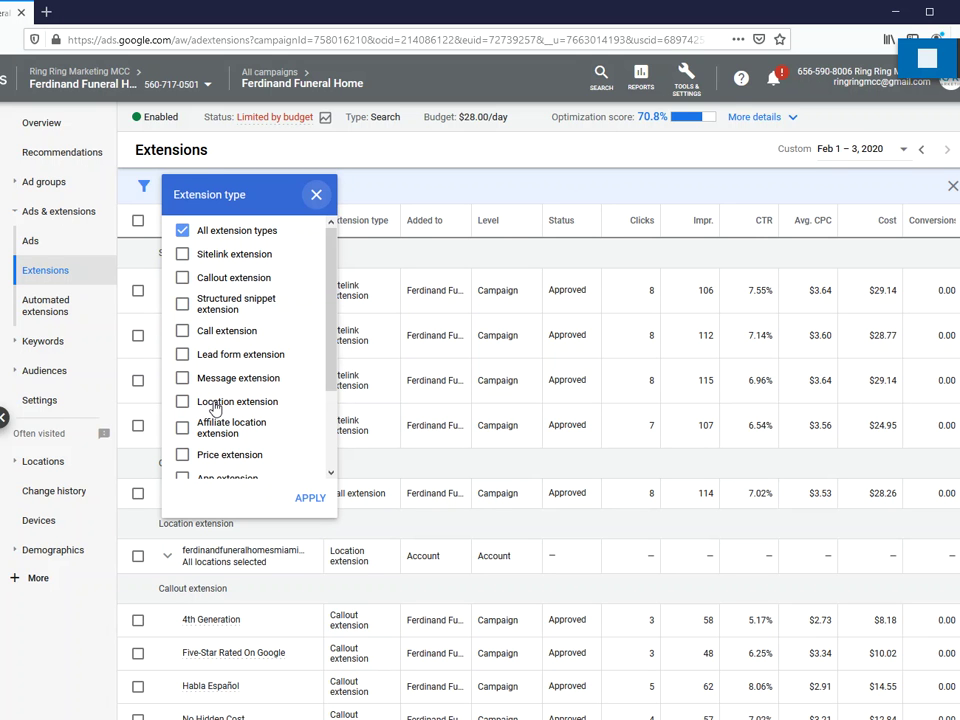
pyautogui.scroll(-2, 218, 410)
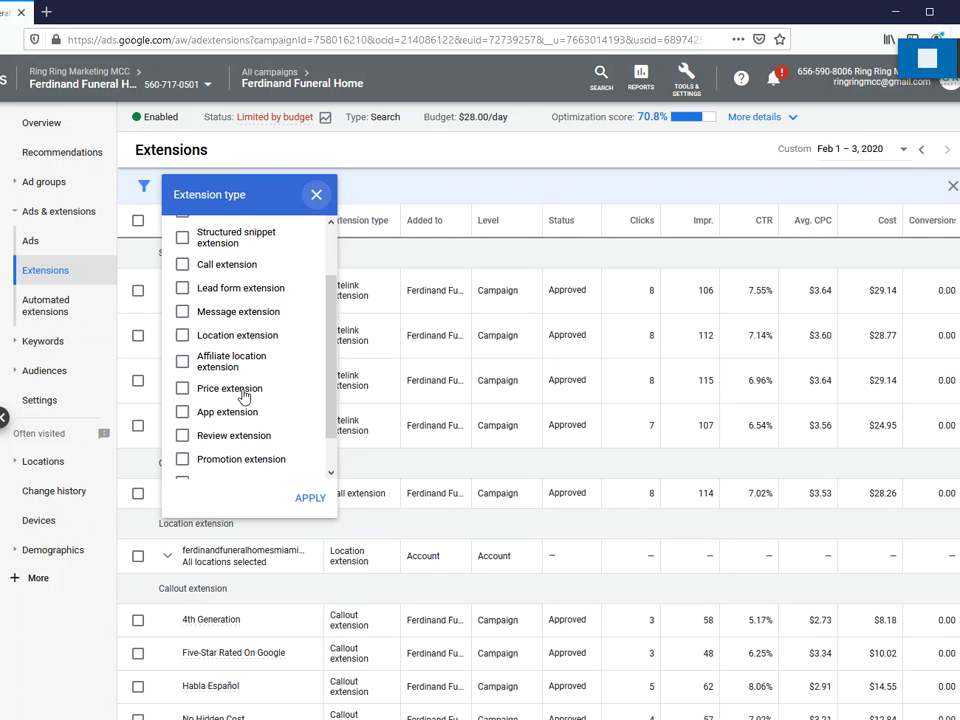
pyautogui.scroll(-1, 255, 397)
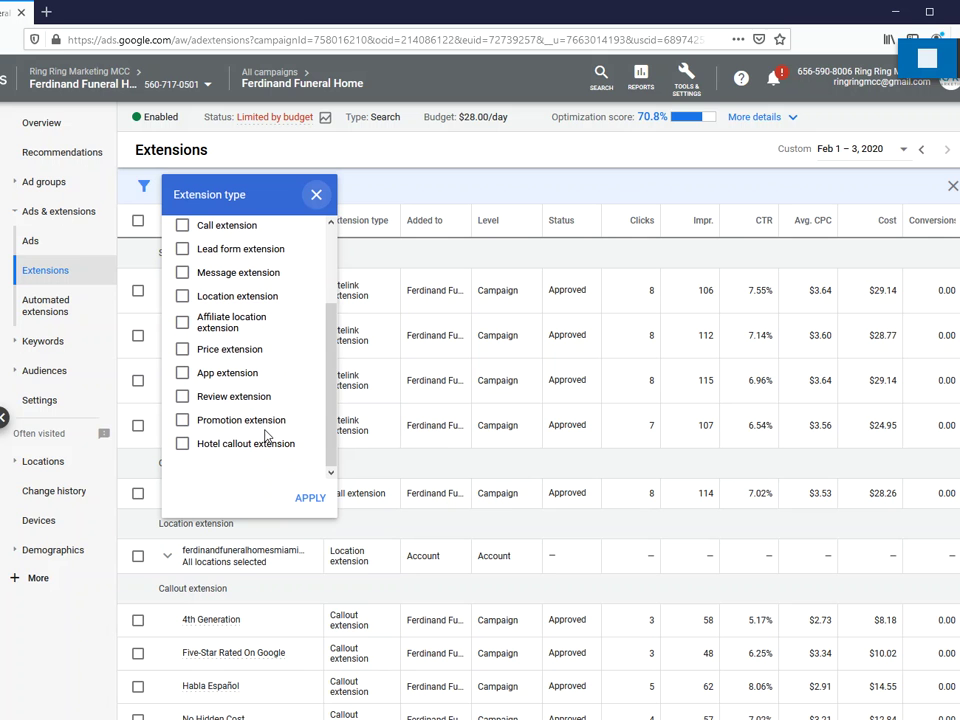
pyautogui.scroll(3, 263, 414)
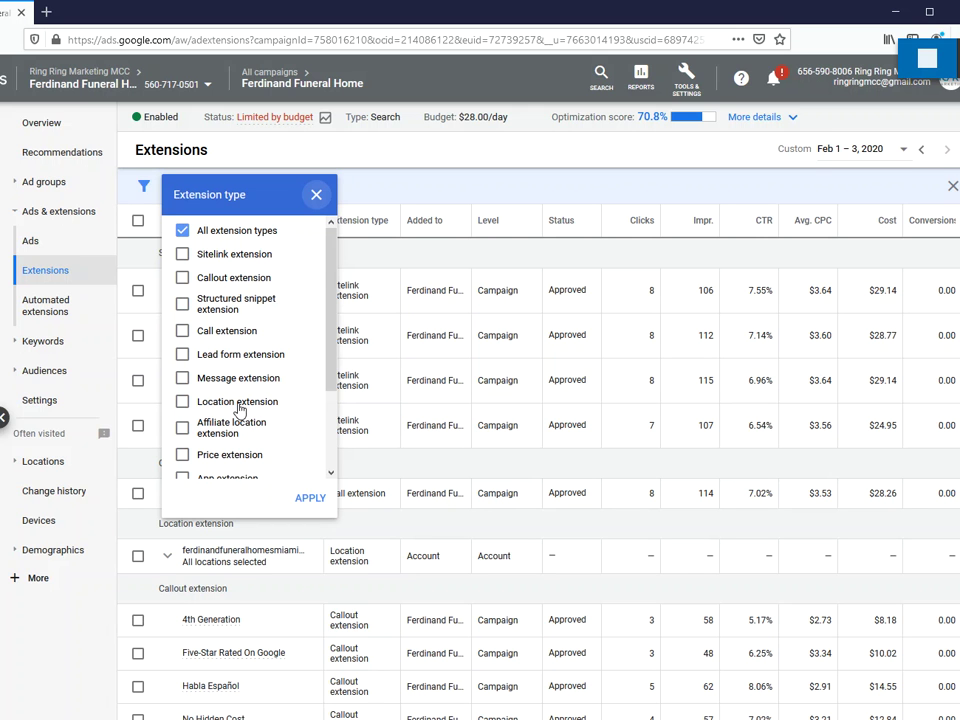
pyautogui.scroll(-2, 239, 410)
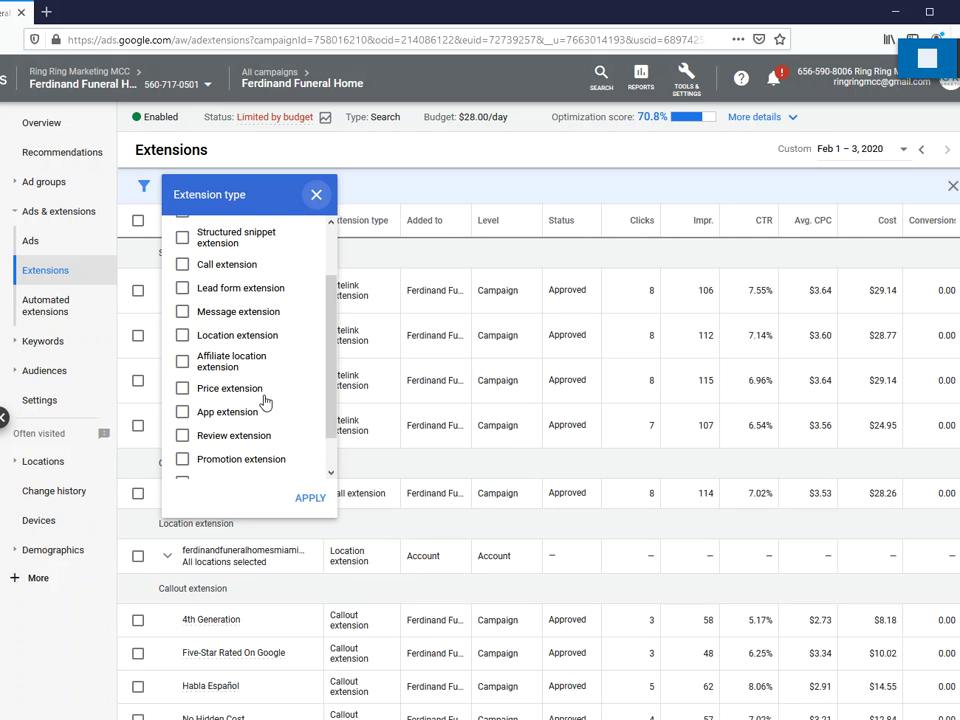
pyautogui.scroll(1, 258, 395)
pyautogui.scroll(-2, 262, 415)
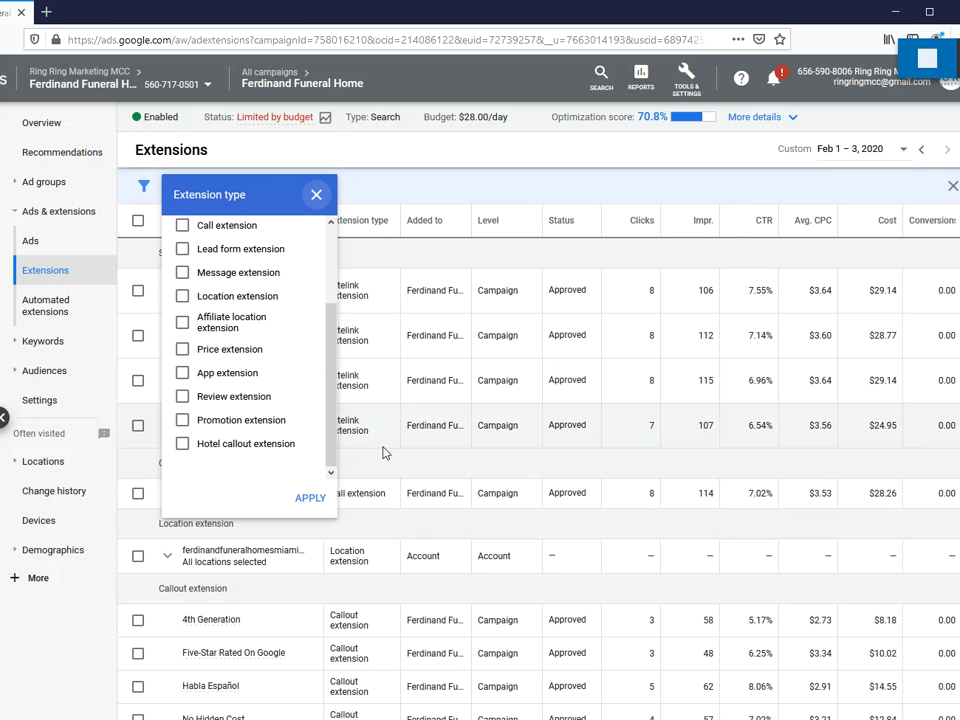
pyautogui.click(316, 195)
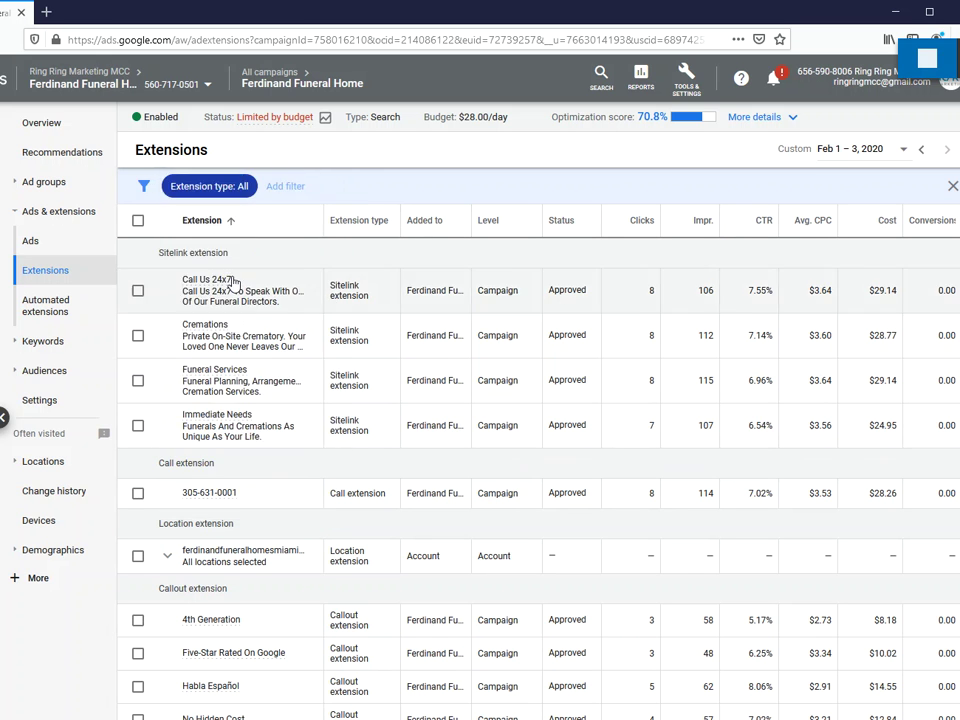
# - Open the Call Us 24x7 sitelink extension in the full editor and show its desktop ad preview
pyautogui.click(313, 291)
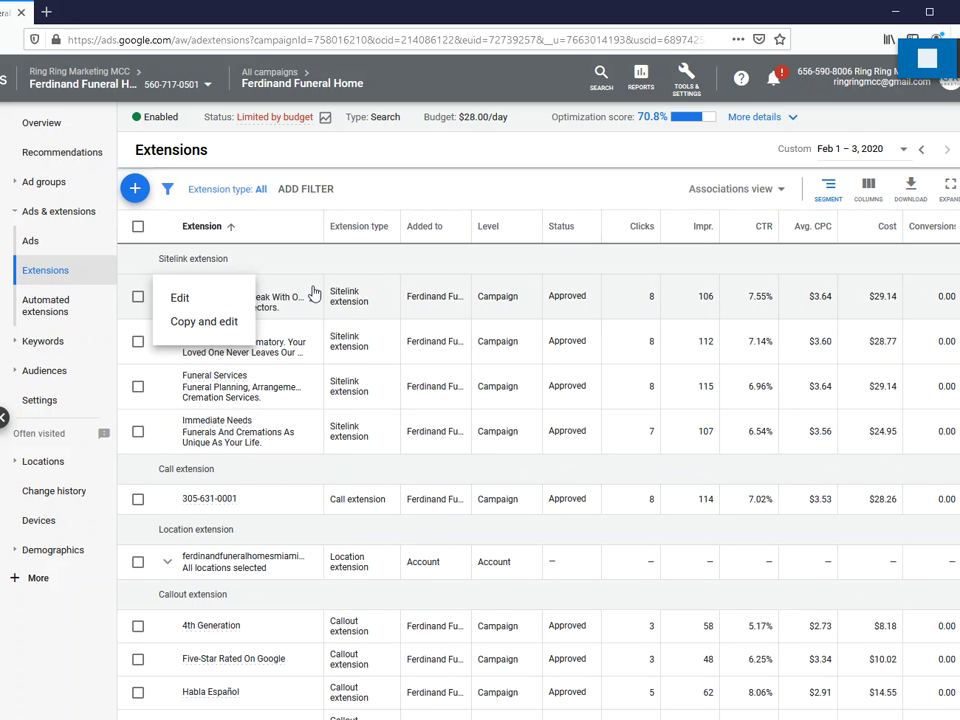
pyautogui.click(219, 298)
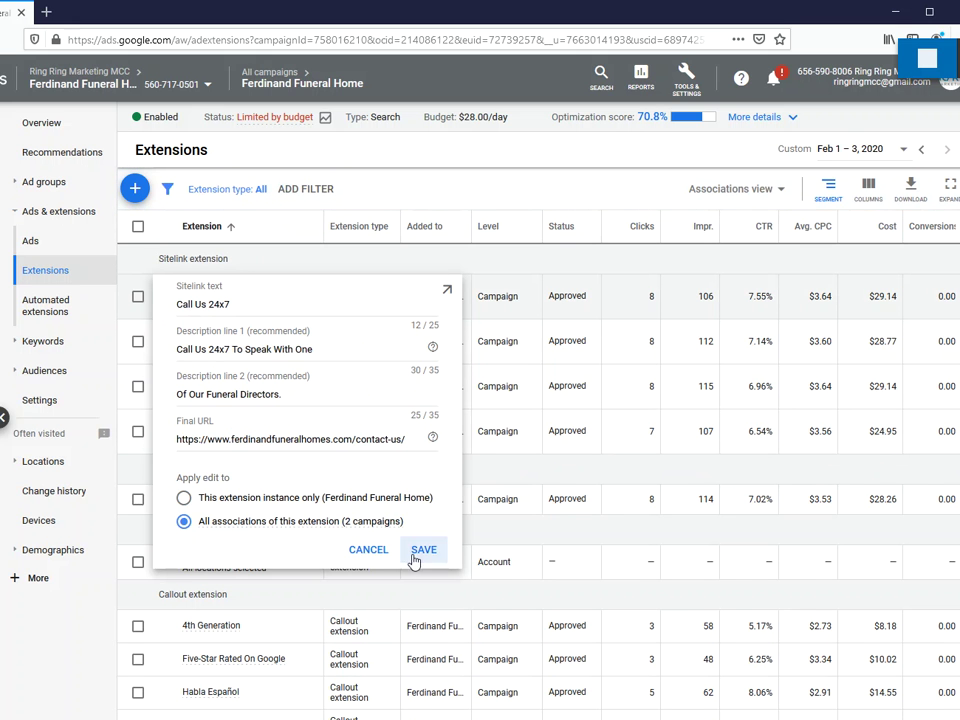
pyautogui.click(447, 290)
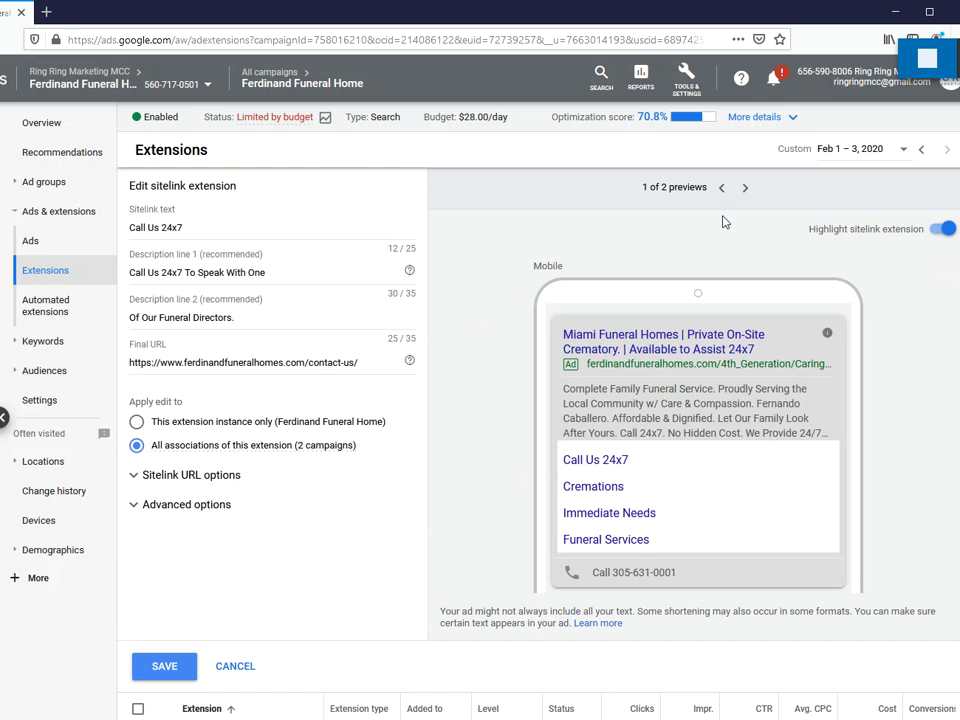
pyautogui.click(745, 189)
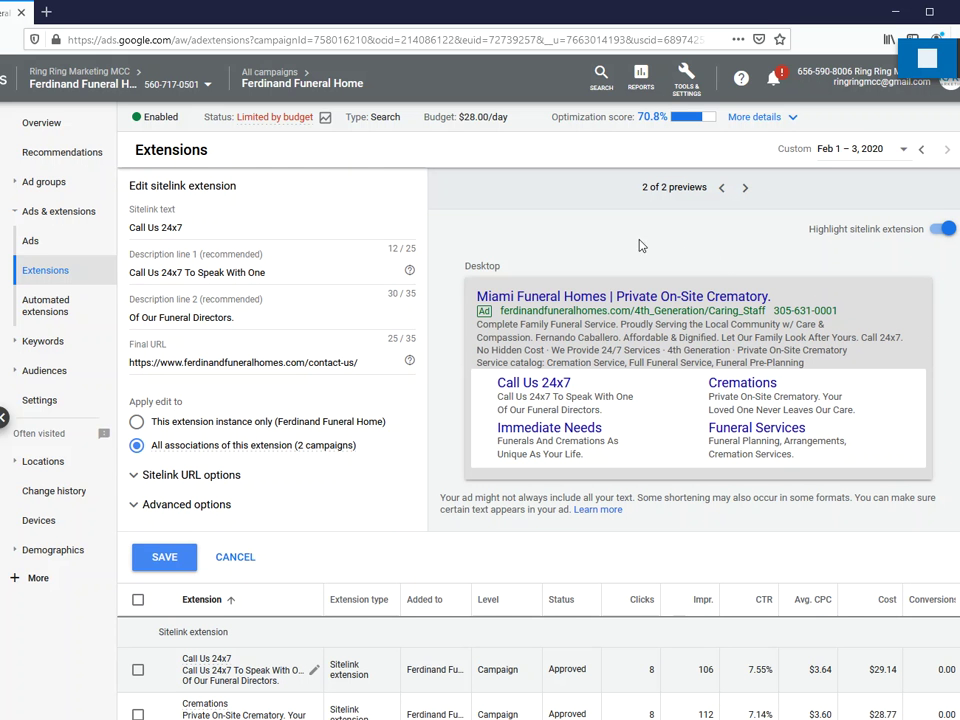